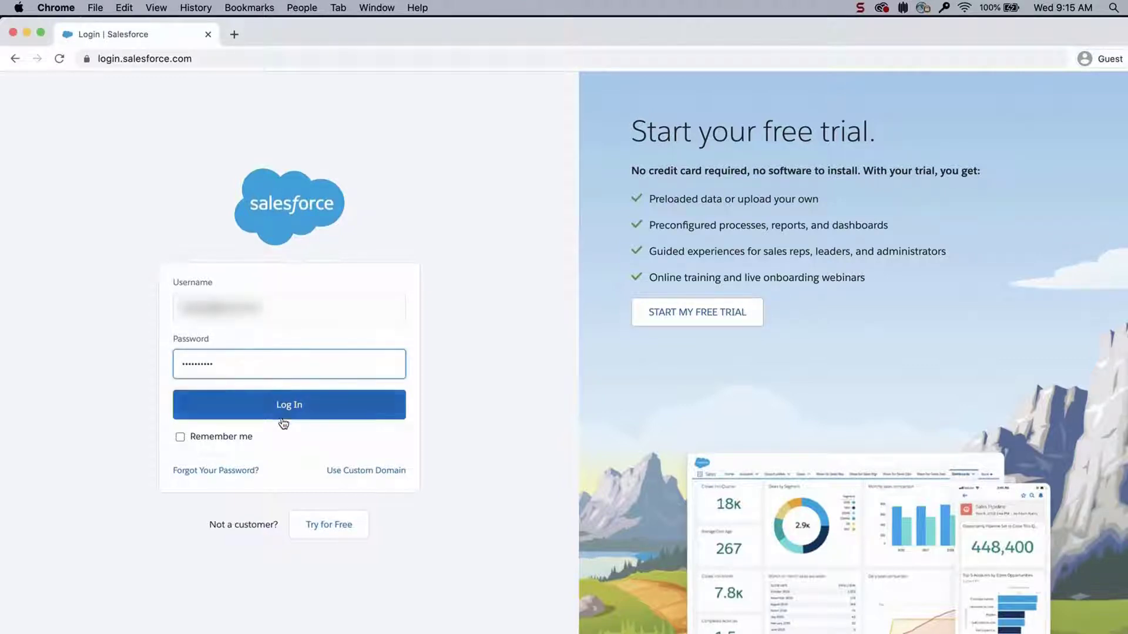
Log in to Salesforce and open the Installed Packages page in Setup, searching for "install".
{"action": "left_click", "coordinate": [284, 418]}
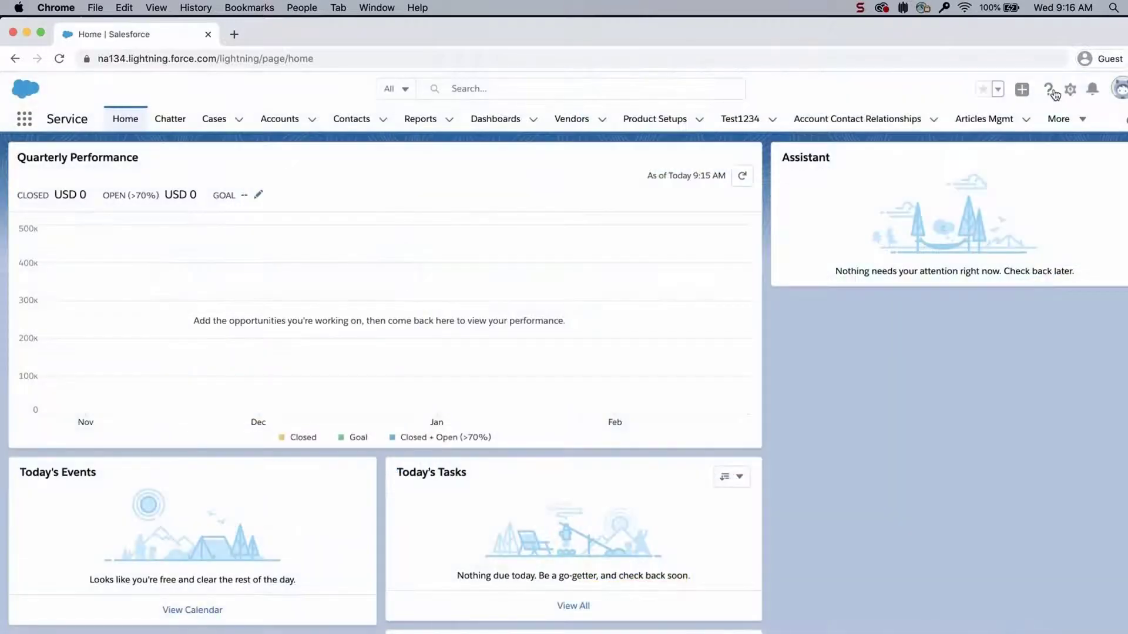
{"action": "left_click", "coordinate": [1069, 93]}
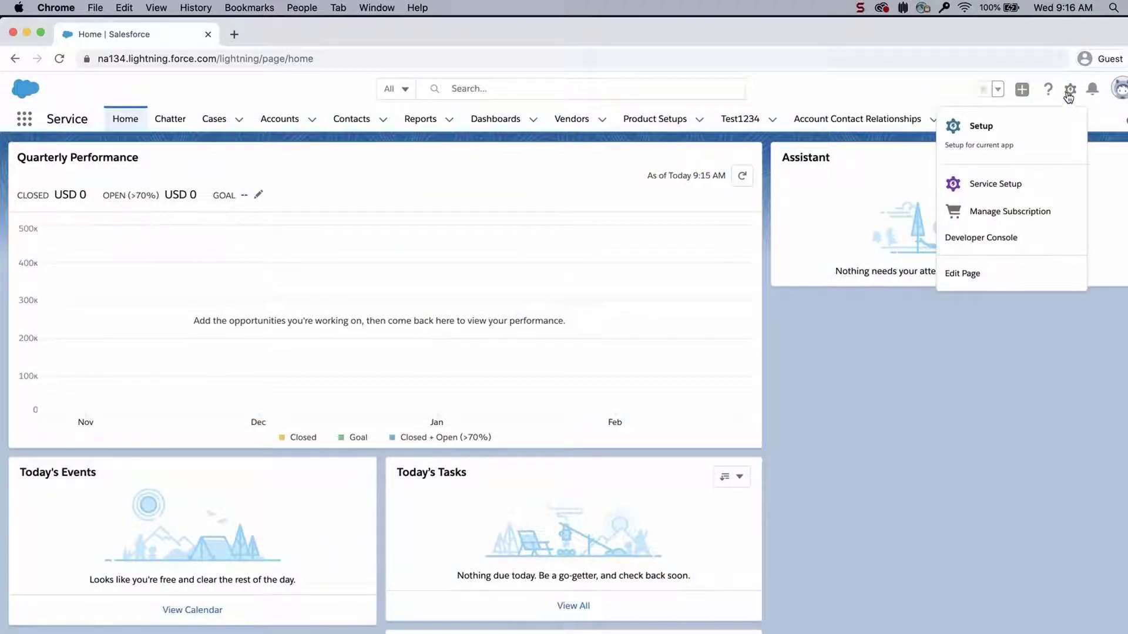
{"action": "left_click", "coordinate": [1043, 127]}
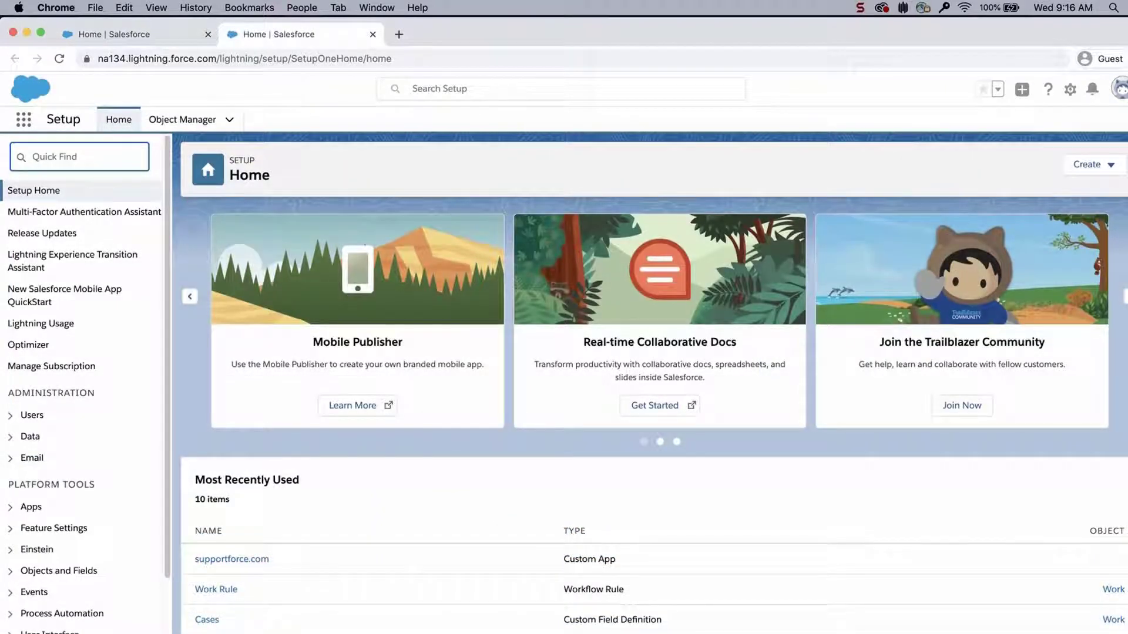
{"action": "type", "text": "install"}
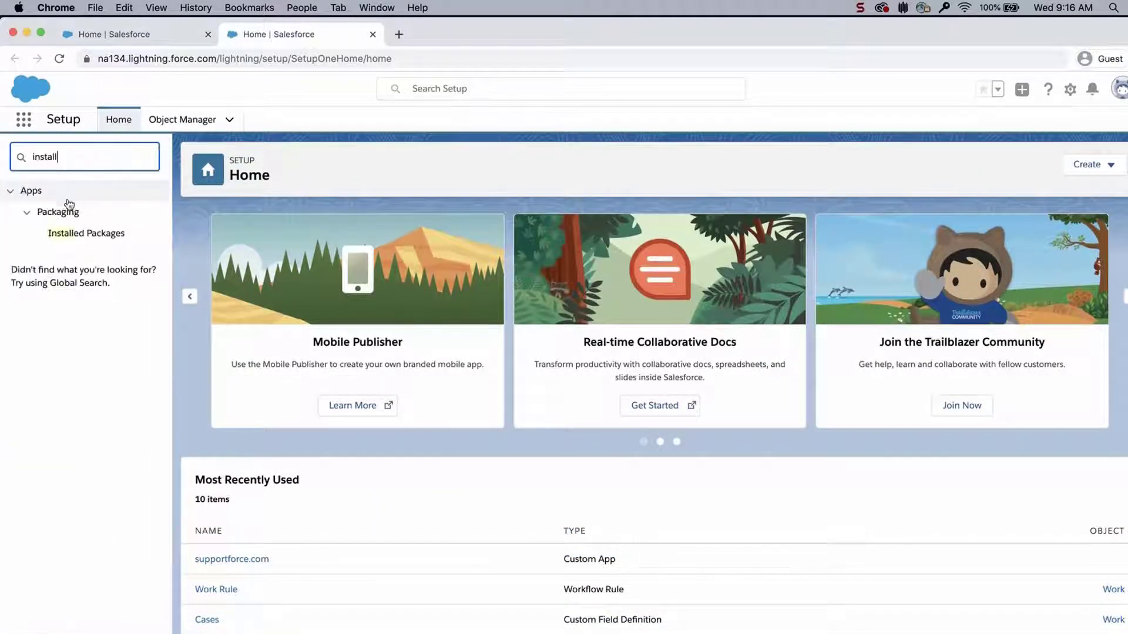
{"action": "left_click", "coordinate": [72, 236]}
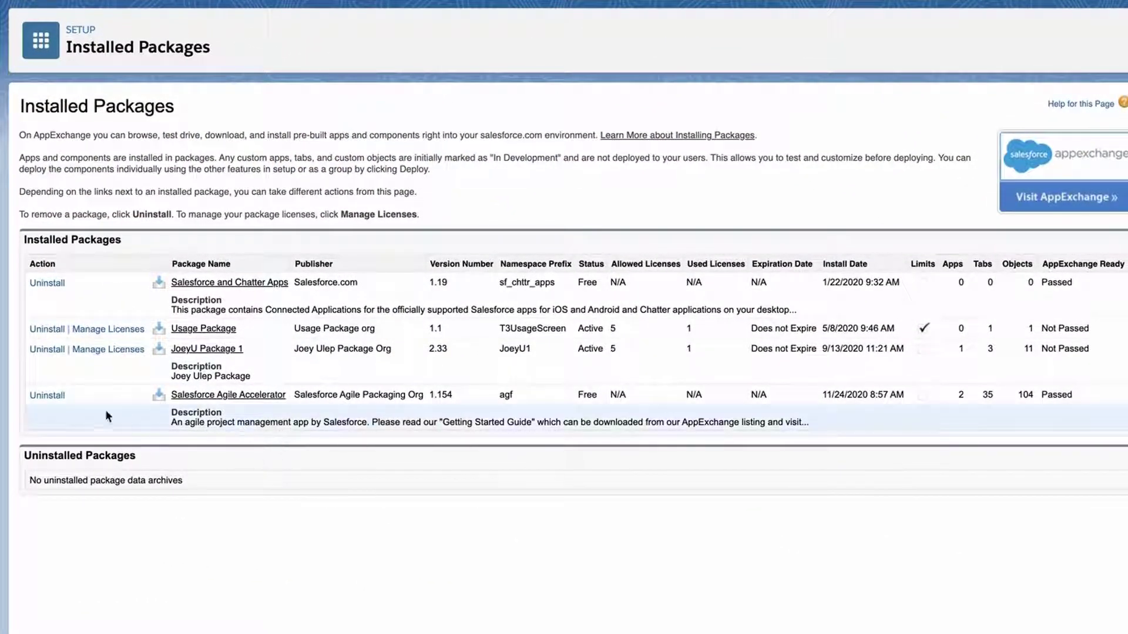
Try to uninstall the Salesforce Agile Accelerator package, agreeing to permanently delete all associated components.
{"action": "left_click", "coordinate": [34, 399]}
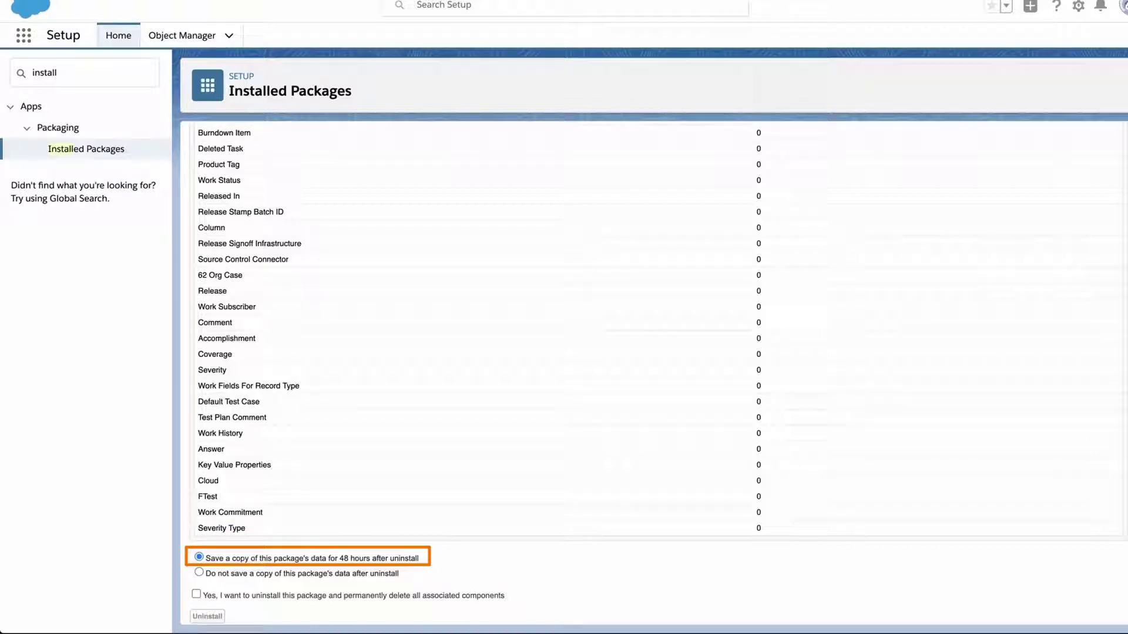
{"action": "left_click", "coordinate": [196, 595]}
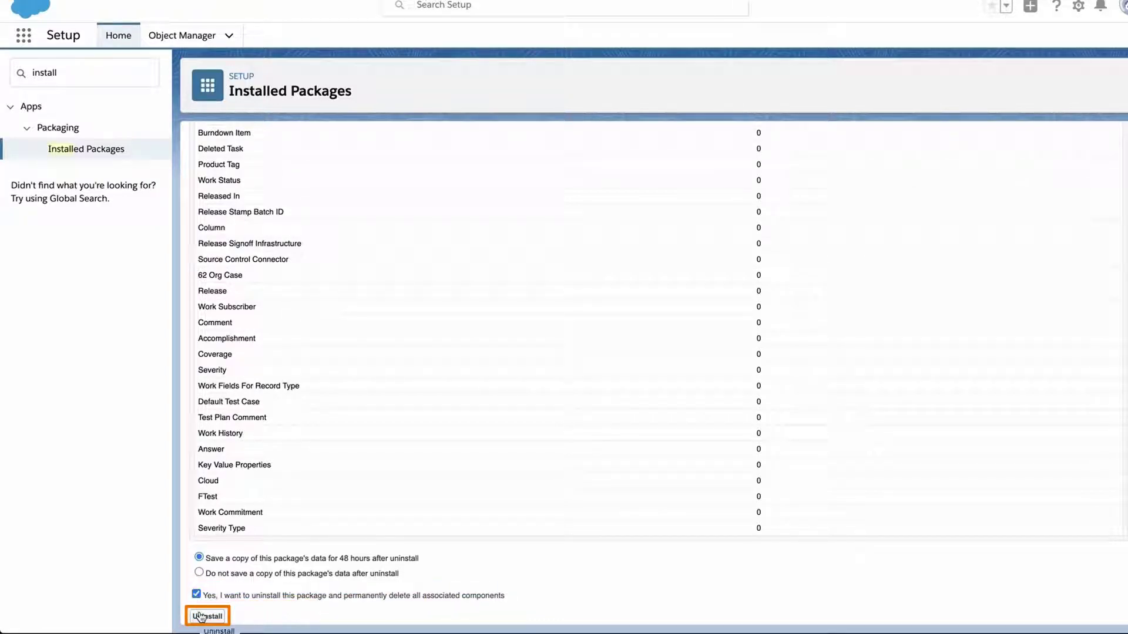
{"action": "left_click", "coordinate": [201, 616]}
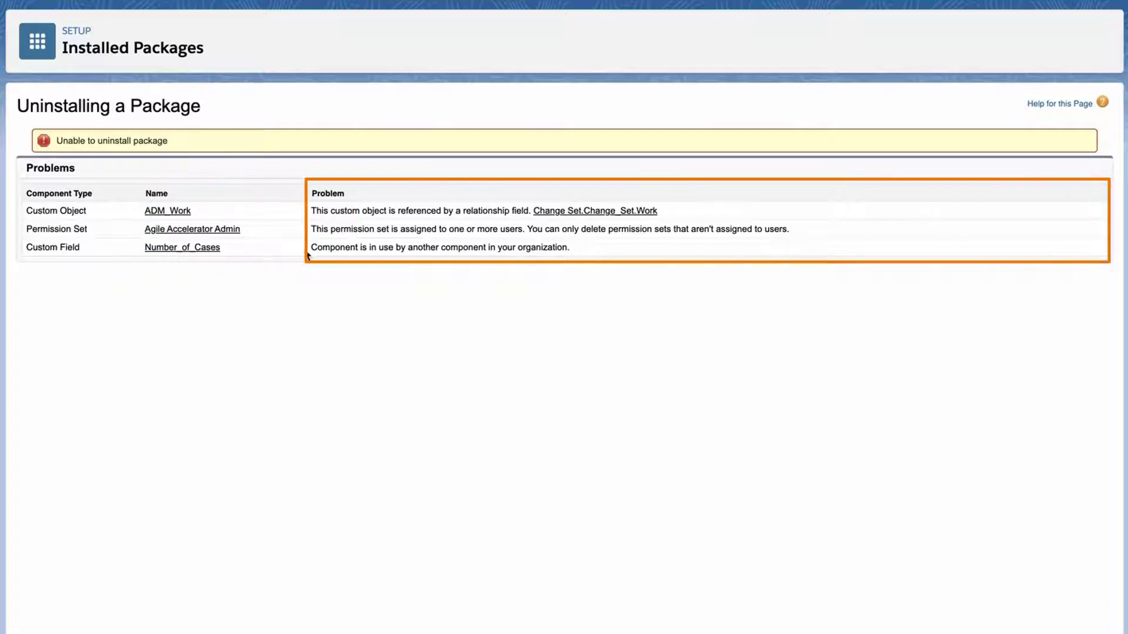
Open the Change Set.Change_Set.Work reference in a new tab and delete the Work lookup field from the Change Set object.
{"action": "right_click", "coordinate": [554, 213]}
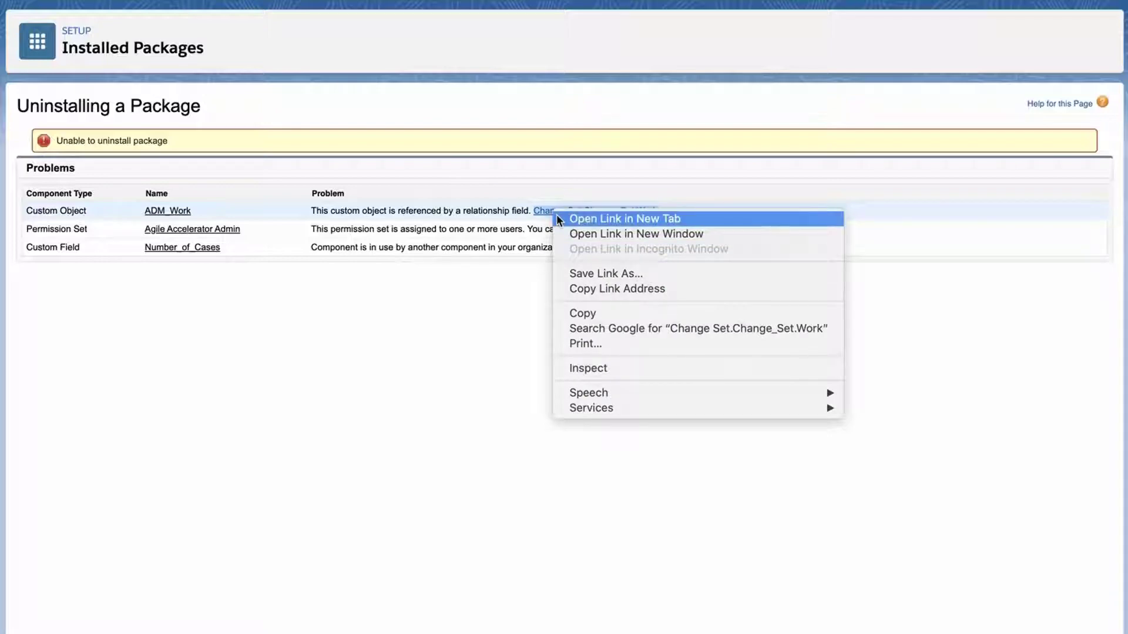
{"action": "left_click", "coordinate": [625, 219]}
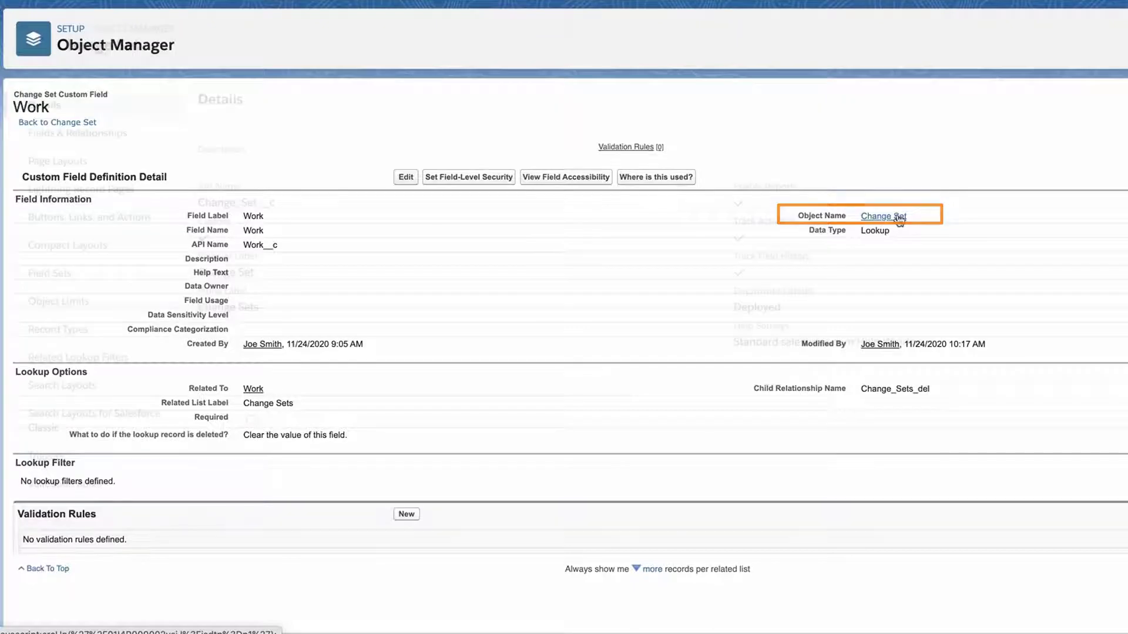
{"action": "left_click", "coordinate": [883, 216]}
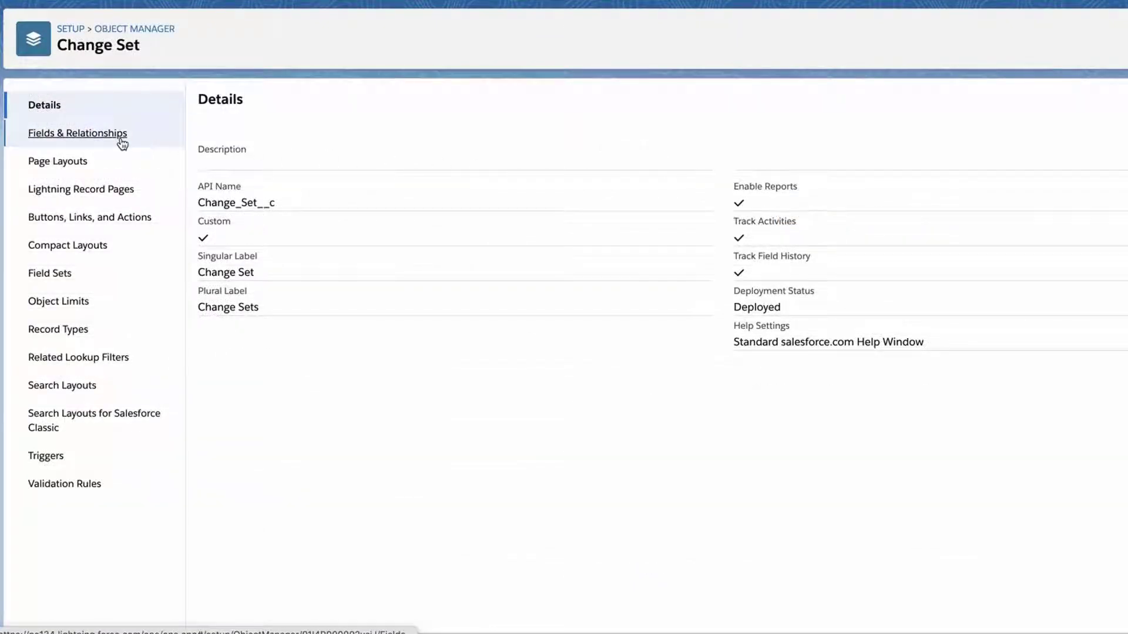
{"action": "left_click", "coordinate": [121, 140]}
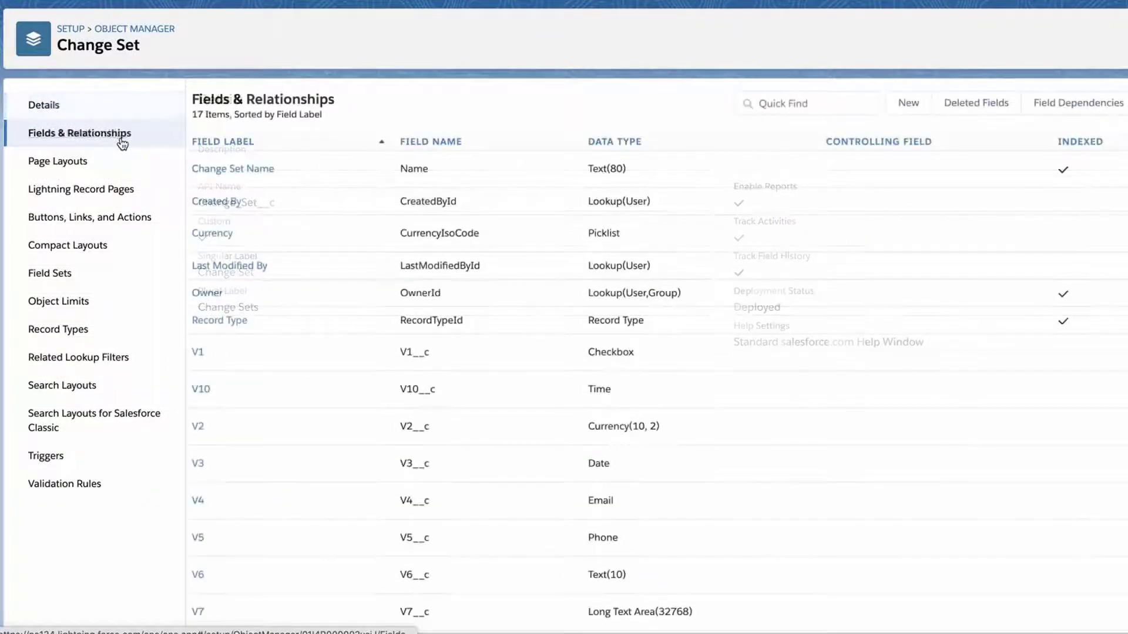
{"action": "scroll", "coordinate": [318, 306], "scroll_direction": "down", "scroll_amount": 2}
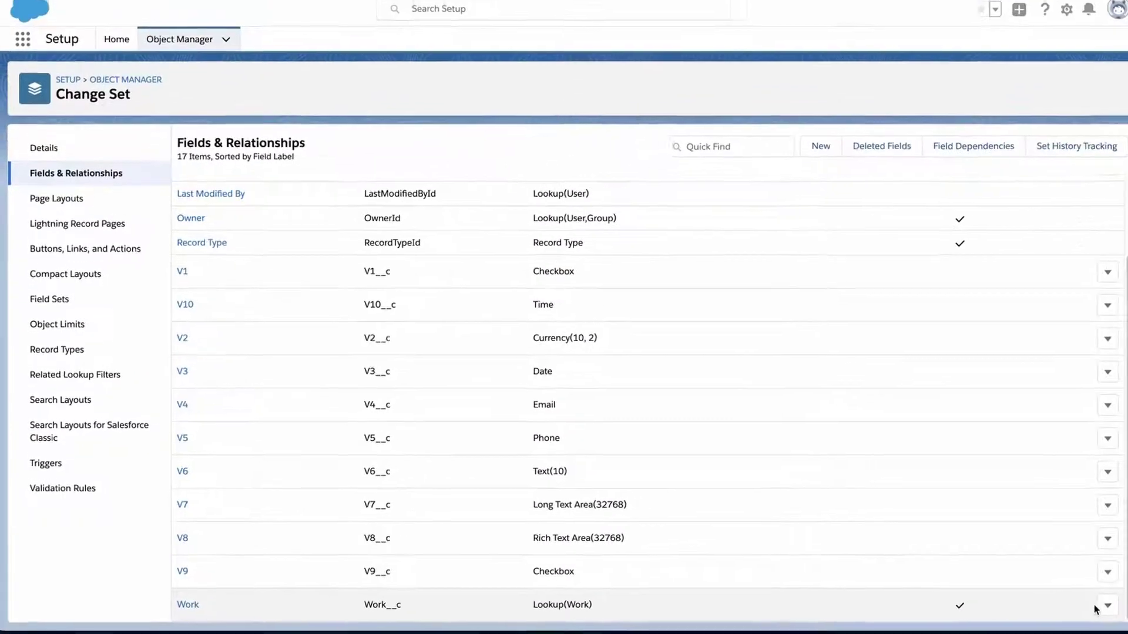
{"action": "left_click", "coordinate": [1103, 607]}
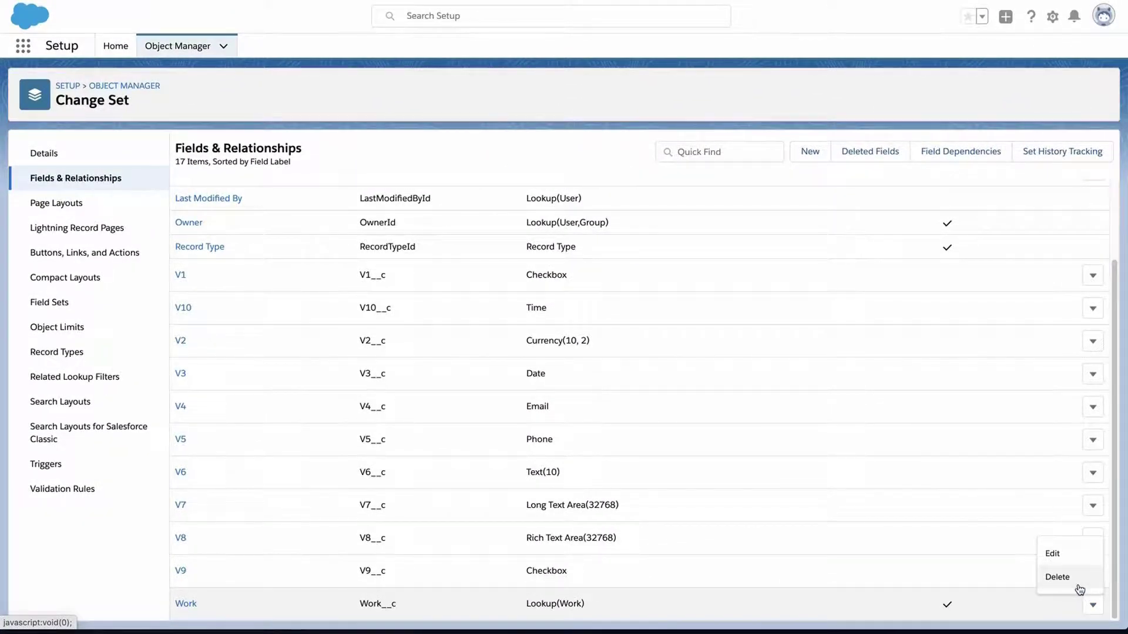
{"action": "left_click", "coordinate": [1057, 578]}
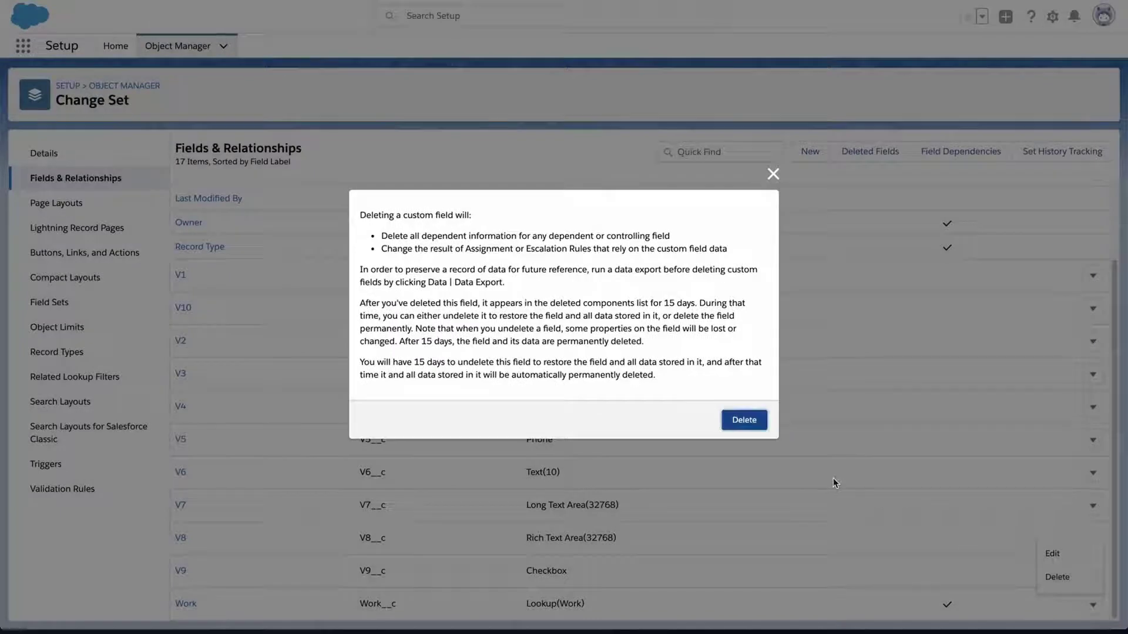
{"action": "left_click", "coordinate": [745, 421]}
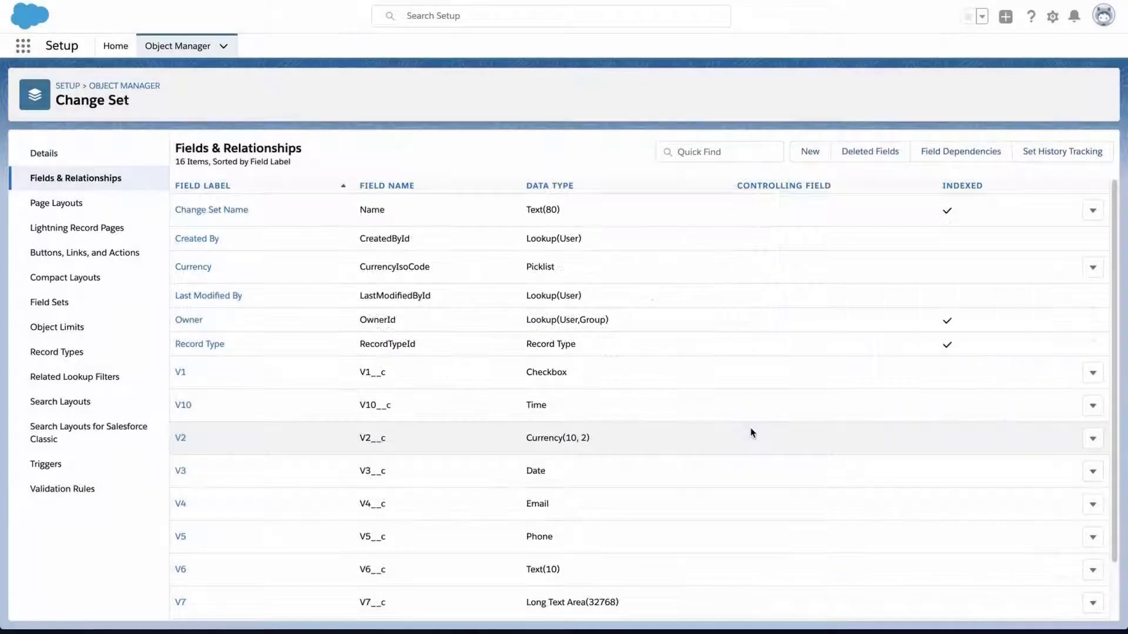
Start erasing the Work field from the Change Set object's deleted fields, agreeing to permanently delete the custom field.
{"action": "left_click", "coordinate": [863, 154]}
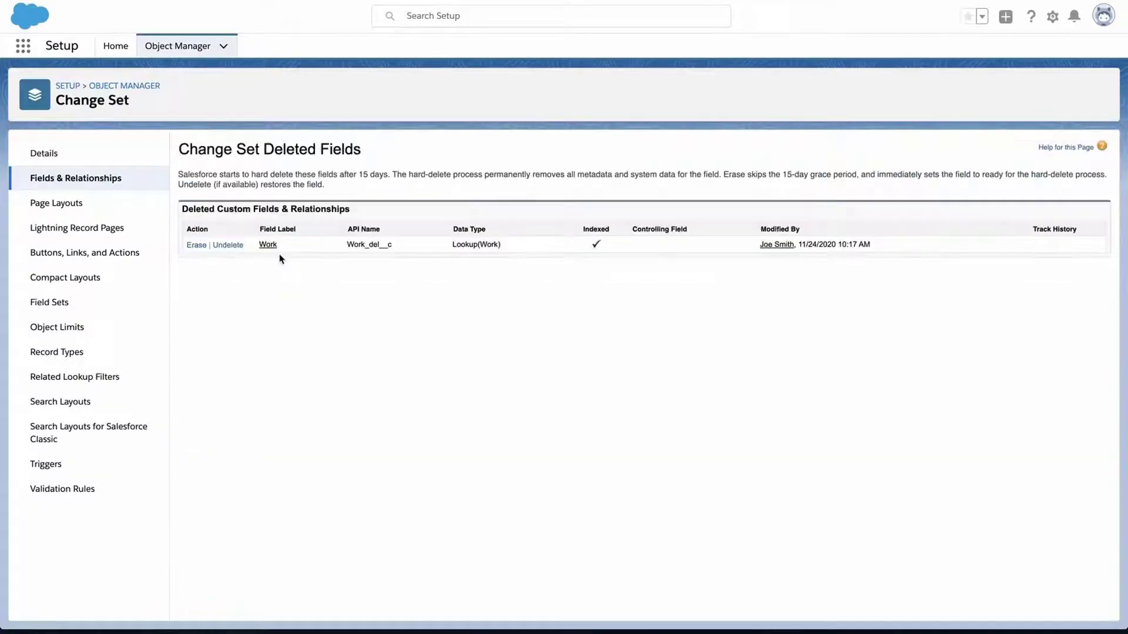
{"action": "left_click", "coordinate": [196, 245]}
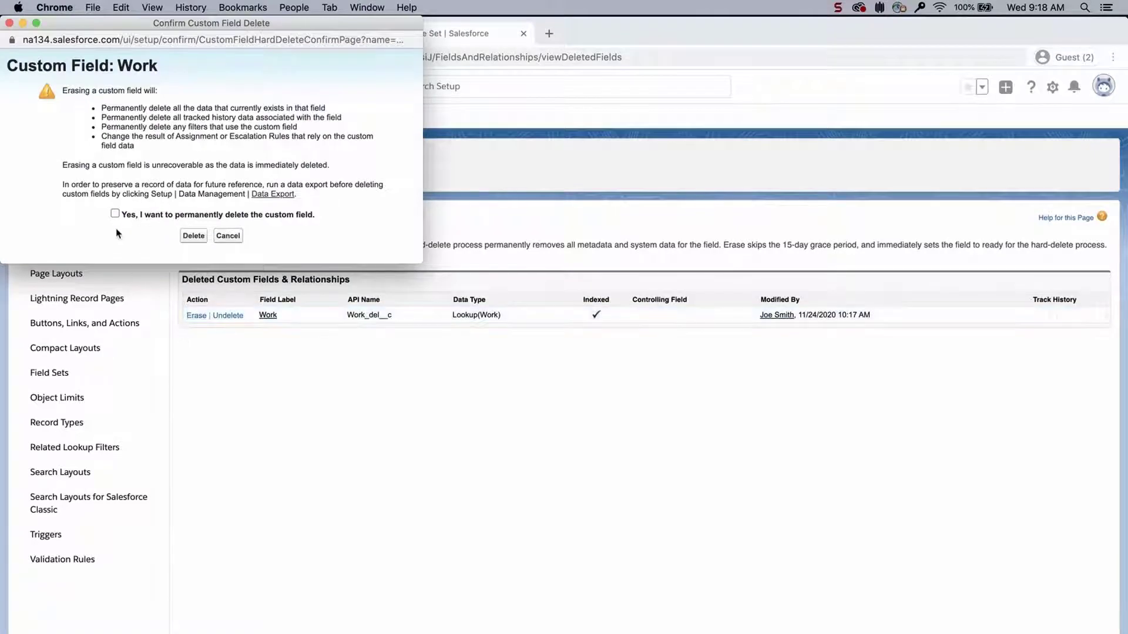
{"action": "left_click", "coordinate": [115, 214]}
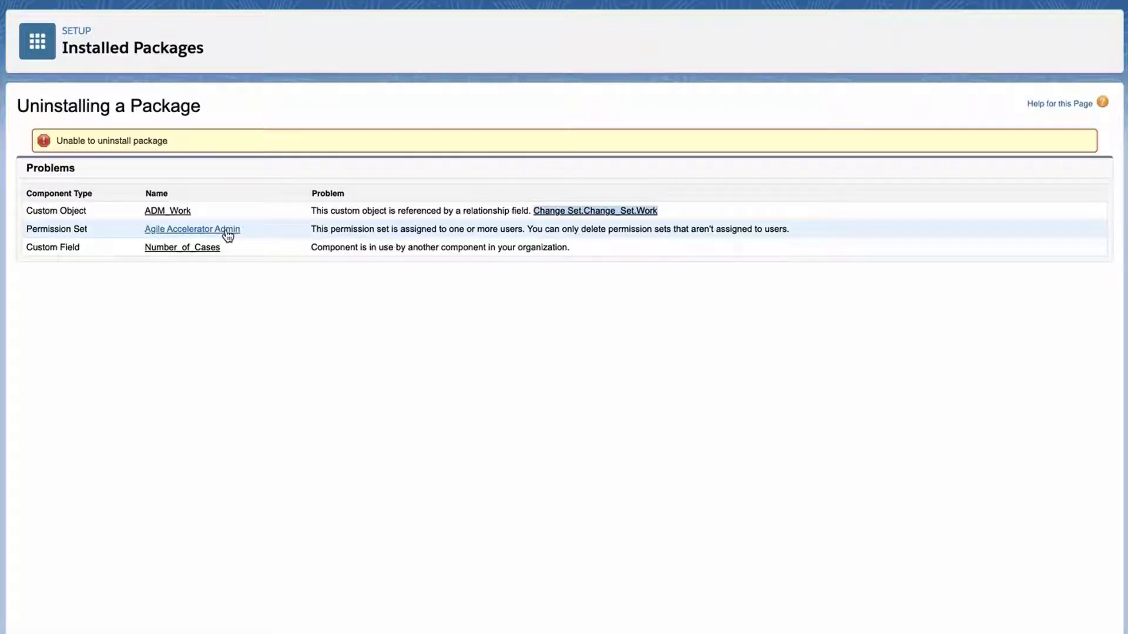
Open the Agile Accelerator Admin permission set from the uninstall problems and remove its assigned user, confirming the removal.
{"action": "right_click", "coordinate": [227, 232]}
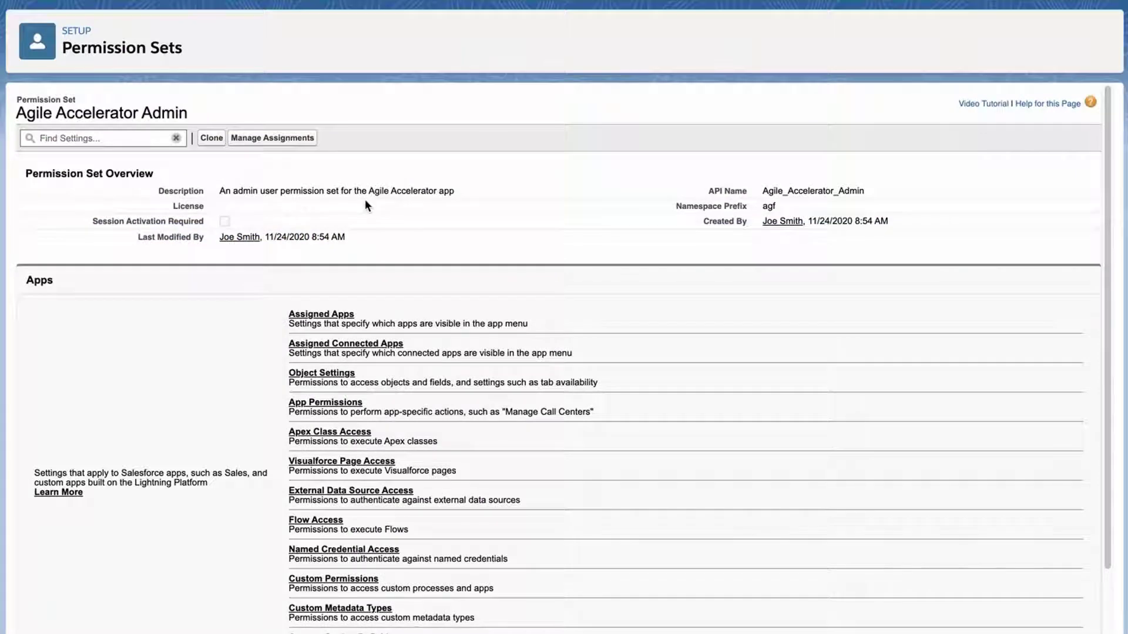
{"action": "left_click", "coordinate": [302, 140]}
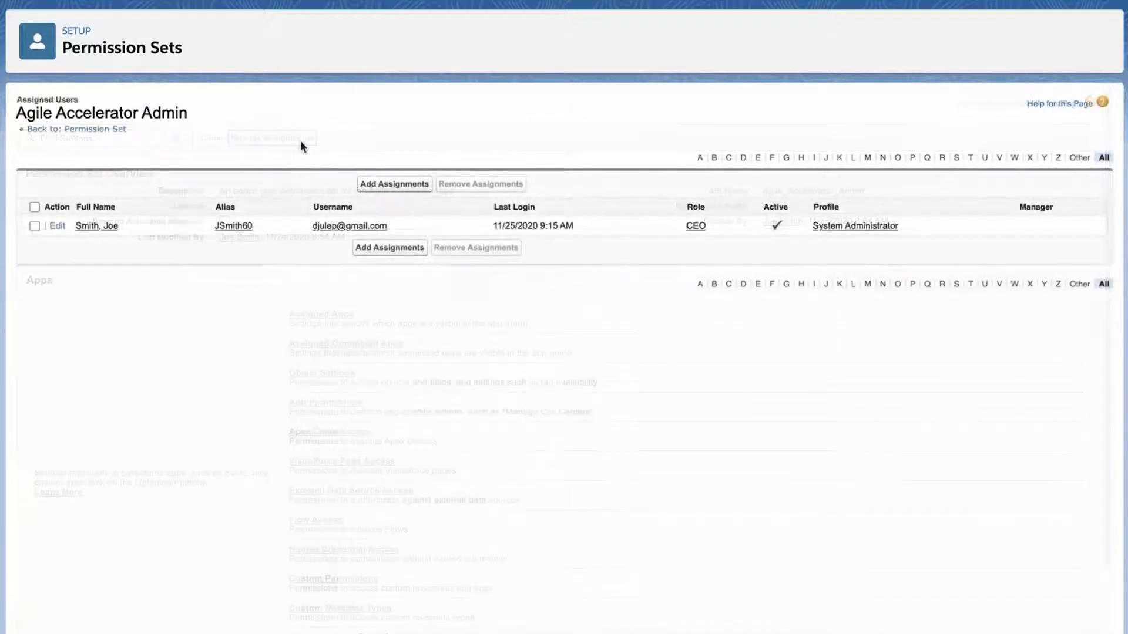
{"action": "left_click", "coordinate": [34, 226]}
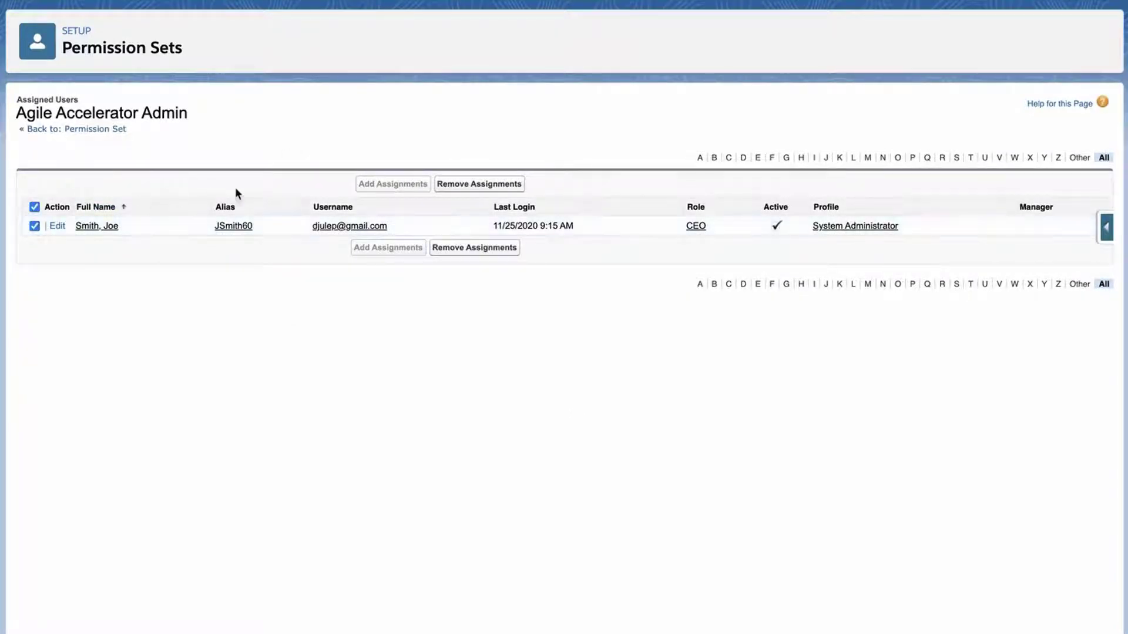
{"action": "left_click", "coordinate": [445, 185]}
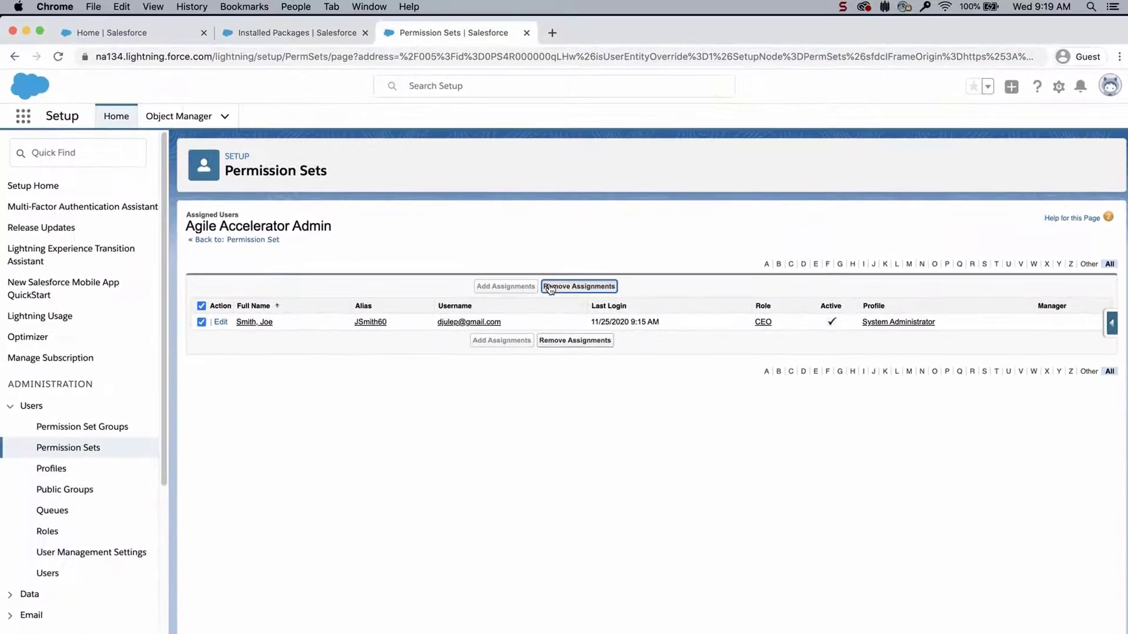
{"action": "left_click", "coordinate": [445, 186]}
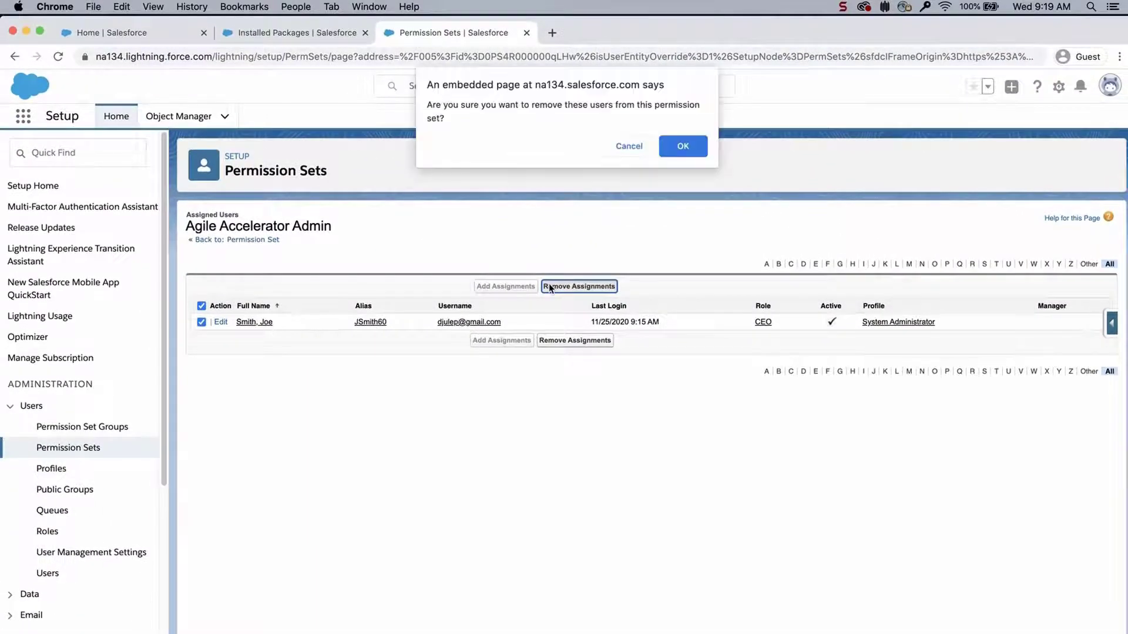
{"action": "left_click", "coordinate": [671, 155]}
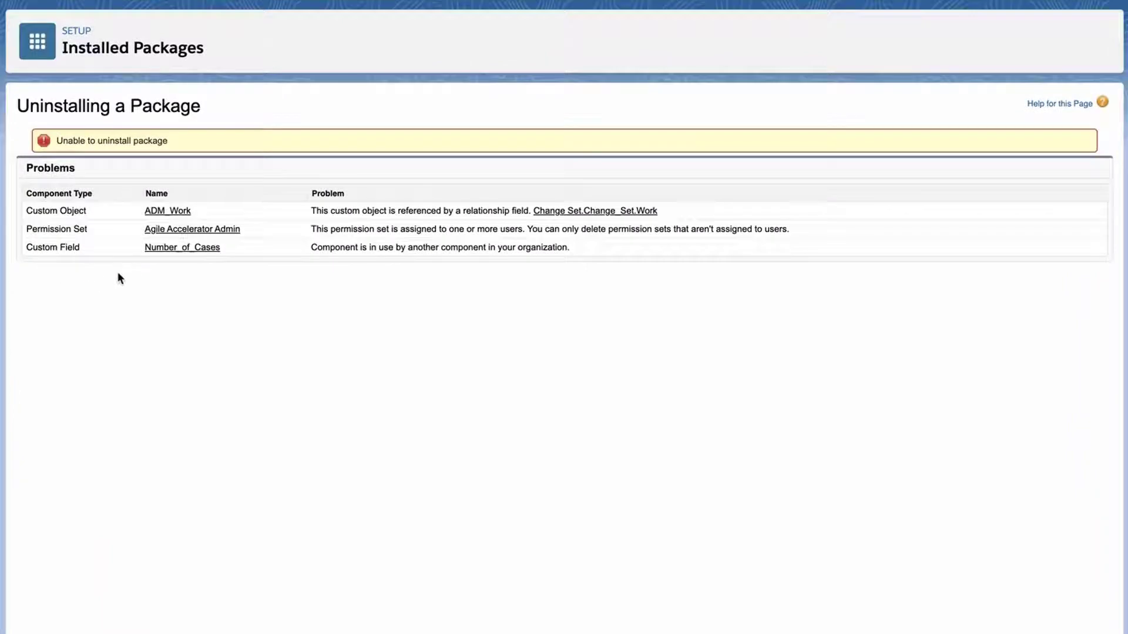
Open the Number_of_Cases field from the uninstall problems, and open Work Rule in Setup's workflow rules.
{"action": "right_click", "coordinate": [154, 249]}
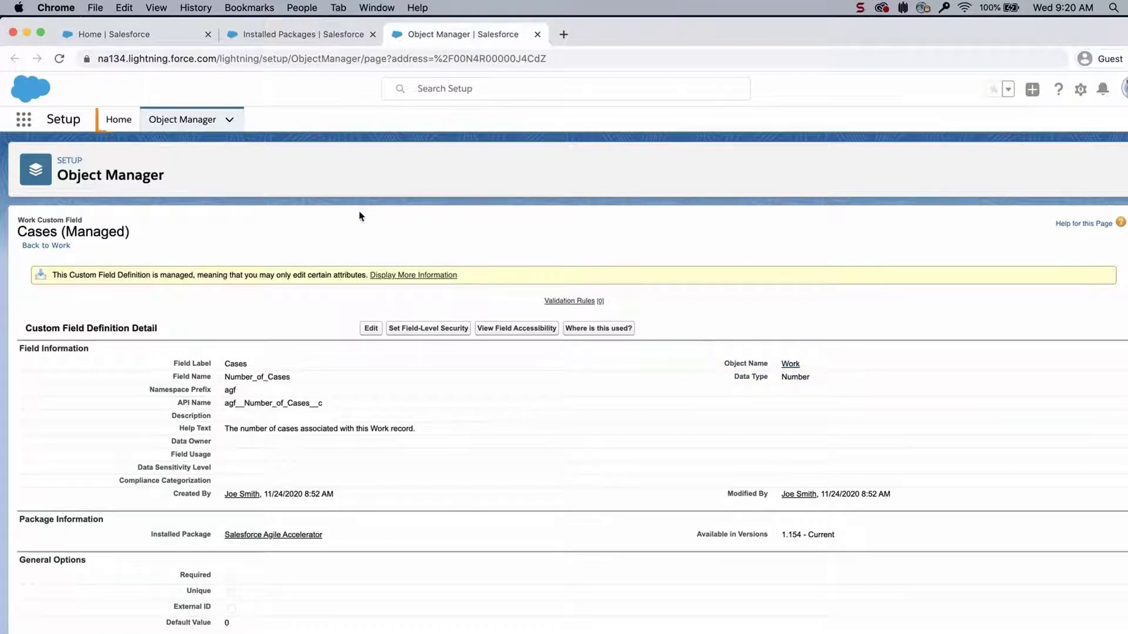
{"action": "left_click", "coordinate": [120, 120]}
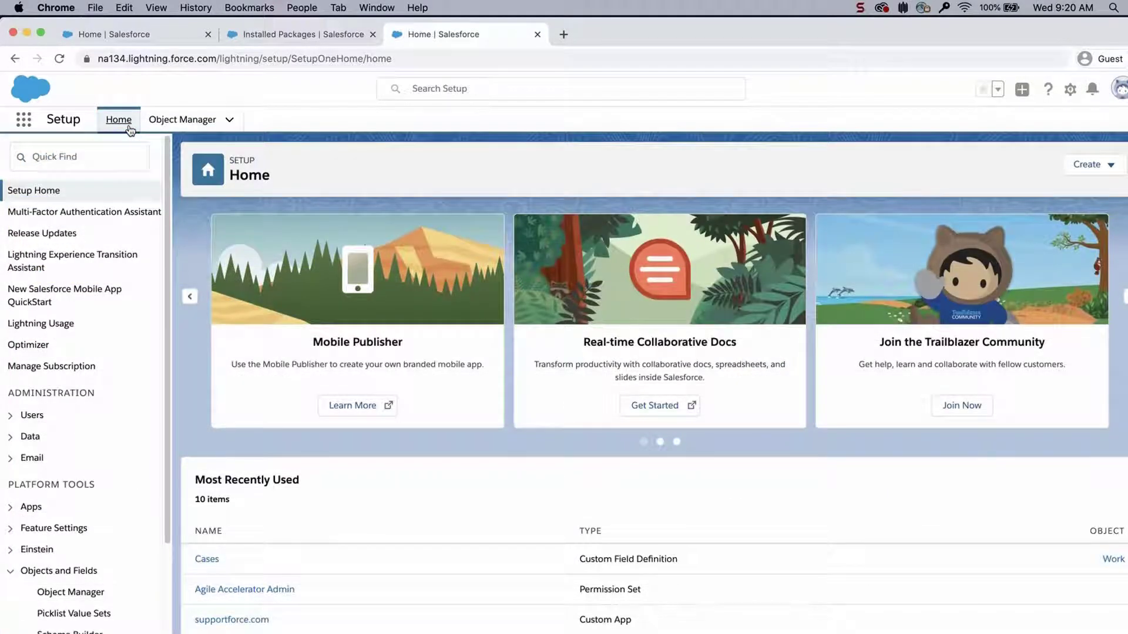
{"action": "left_click", "coordinate": [106, 157]}
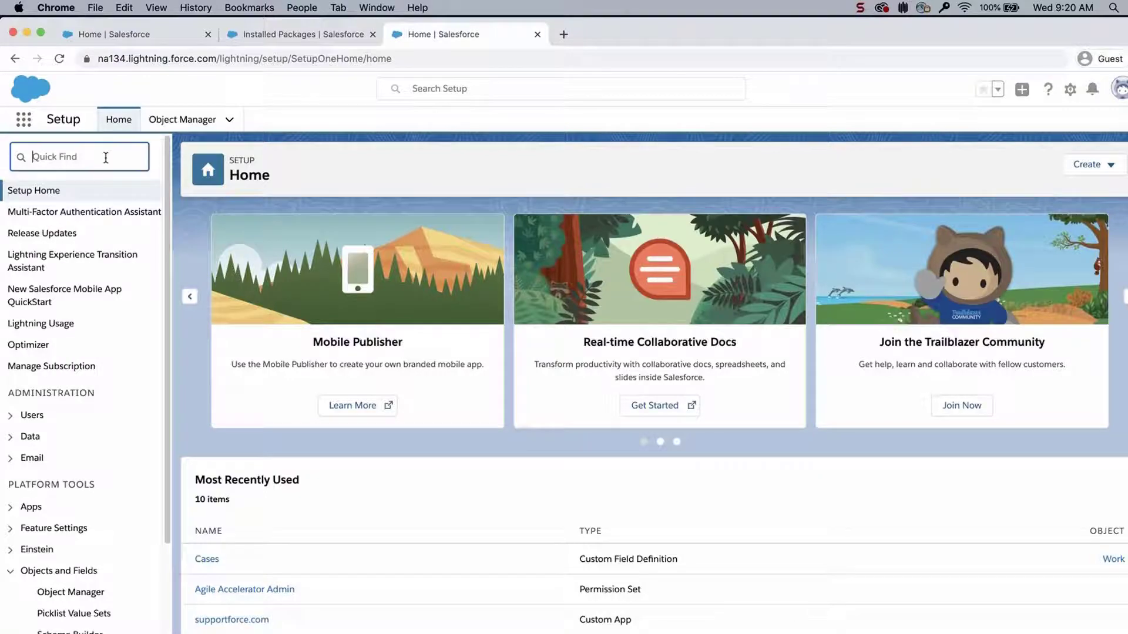
{"action": "type", "text": "workfl"}
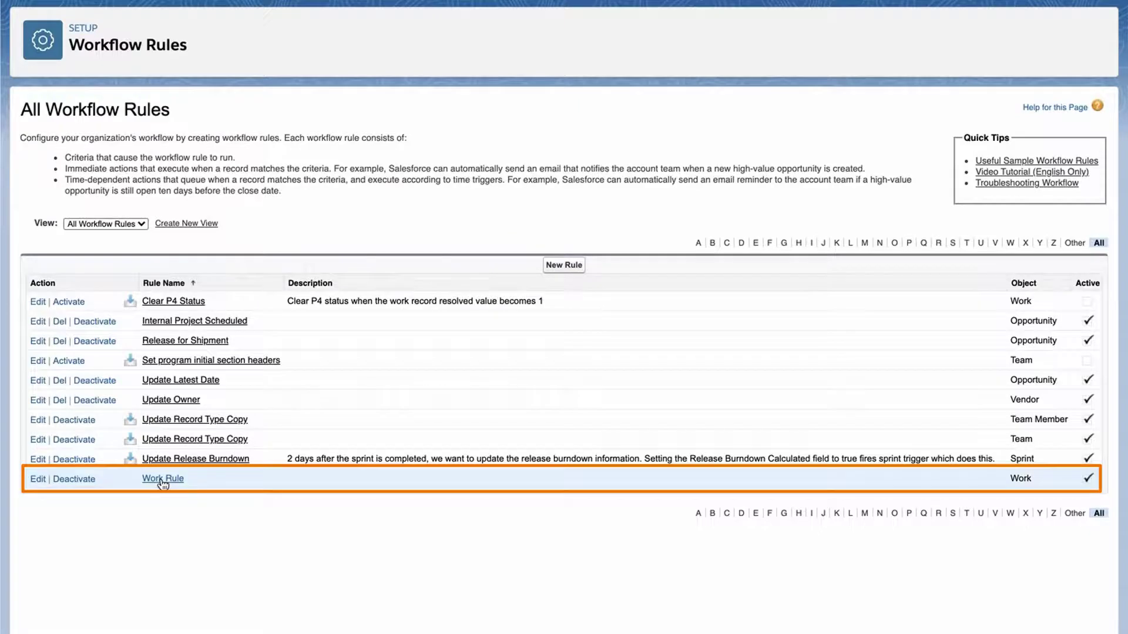
{"action": "left_click", "coordinate": [162, 481]}
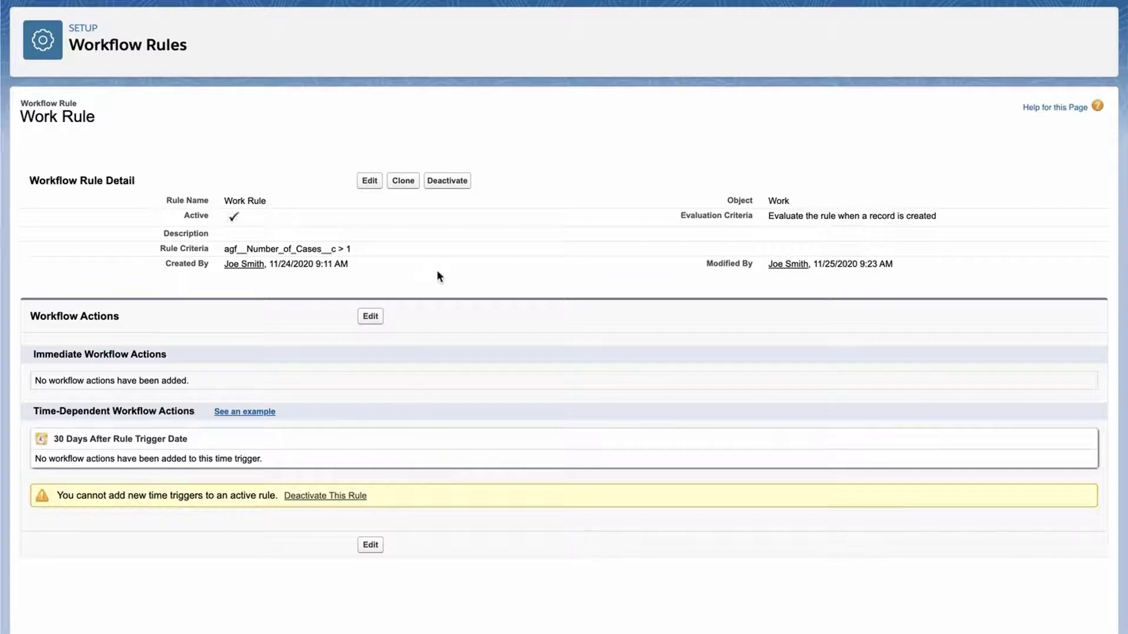
Deactivate the Work Rule workflow rule and delete it, confirming the deletion.
{"action": "left_click", "coordinate": [447, 182]}
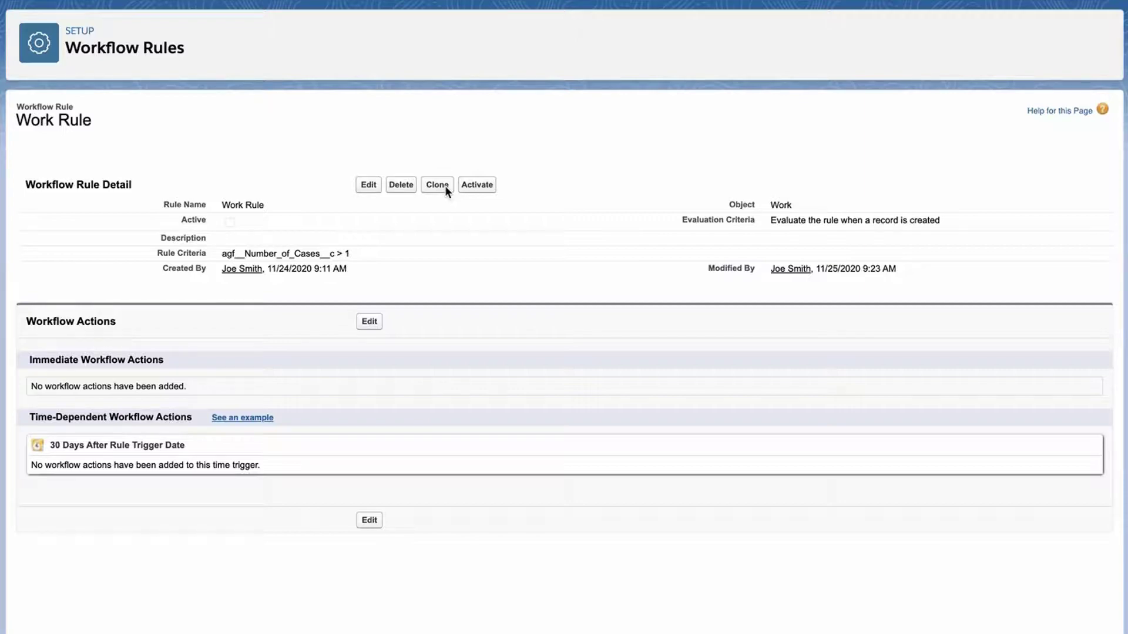
{"action": "left_click", "coordinate": [401, 185]}
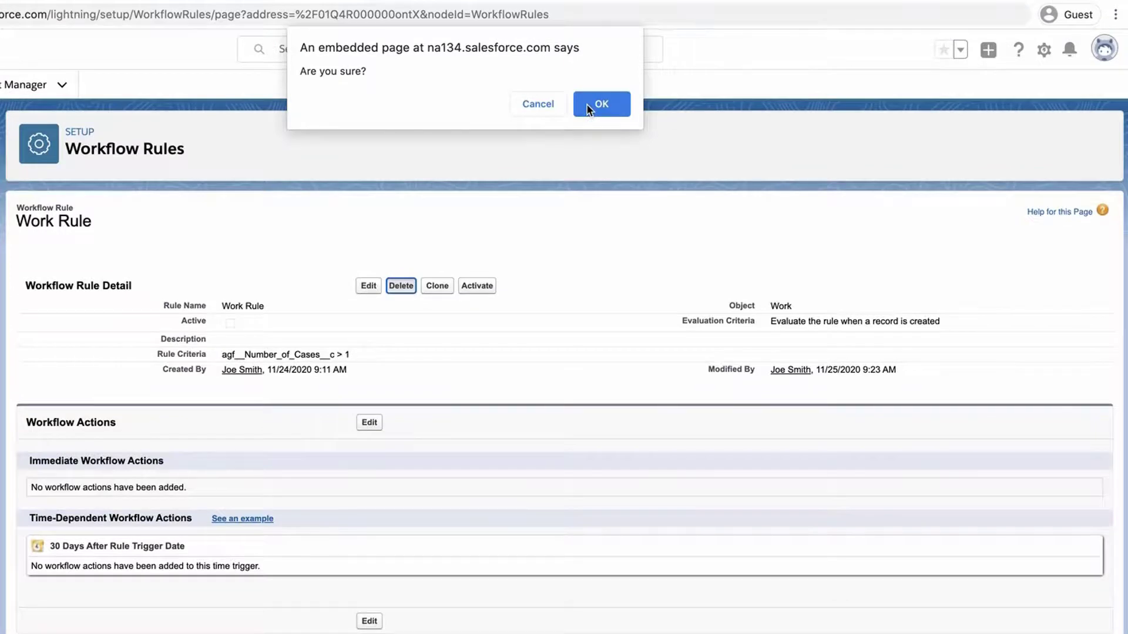
{"action": "left_click", "coordinate": [587, 103]}
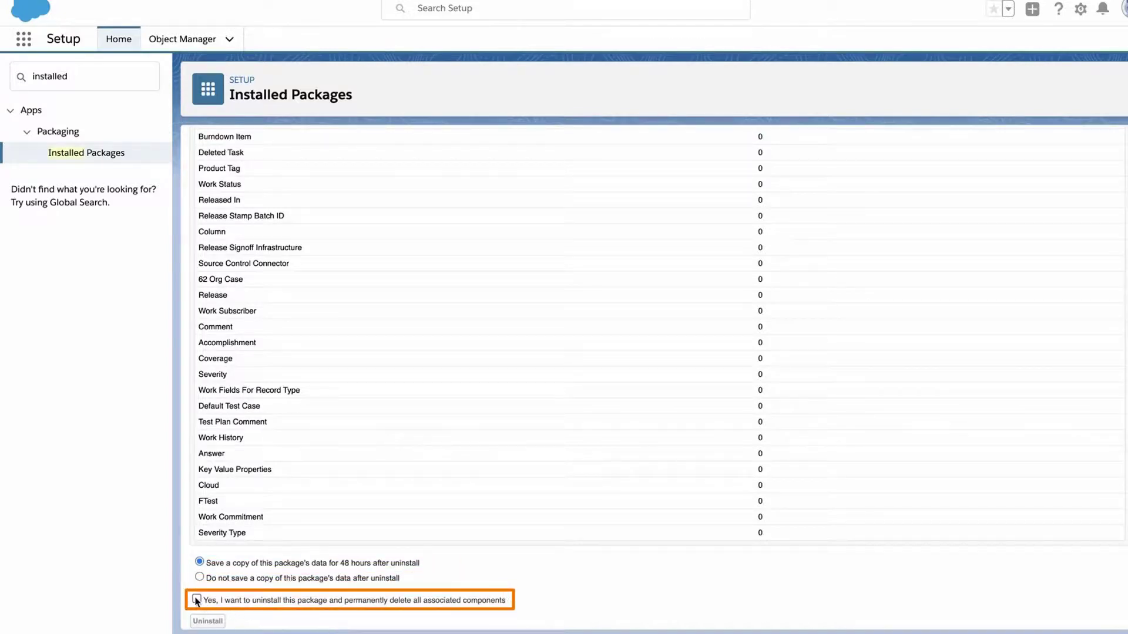
Uninstall the package again with a copy of its data saved for 48 hours, agreeing to permanently delete all associated components.
{"action": "left_click", "coordinate": [197, 600]}
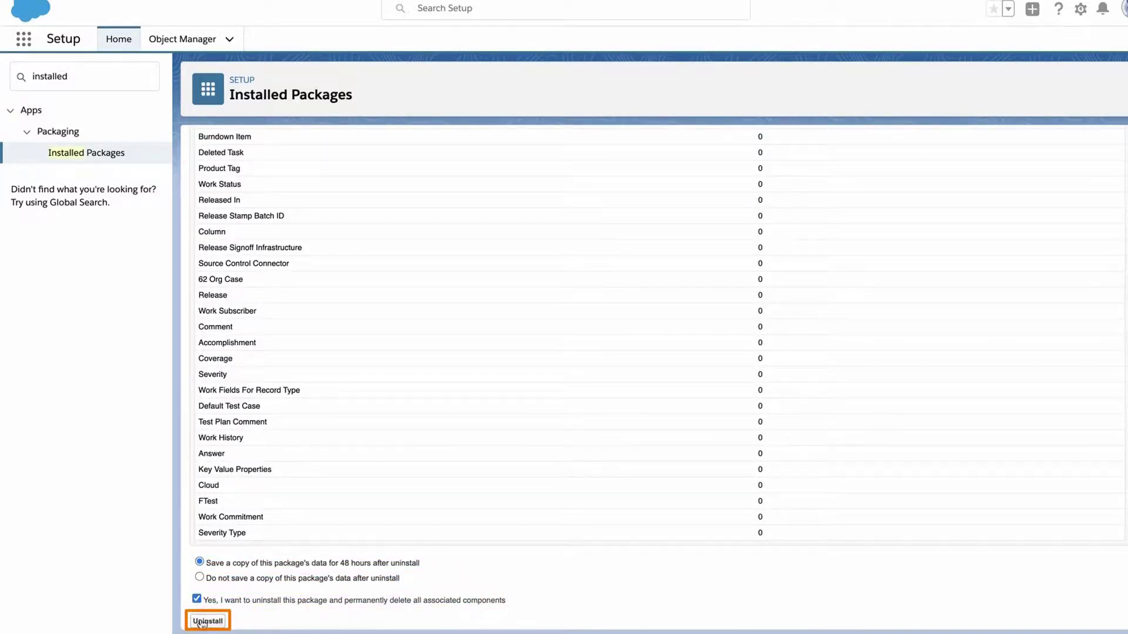
{"action": "left_click", "coordinate": [202, 623]}
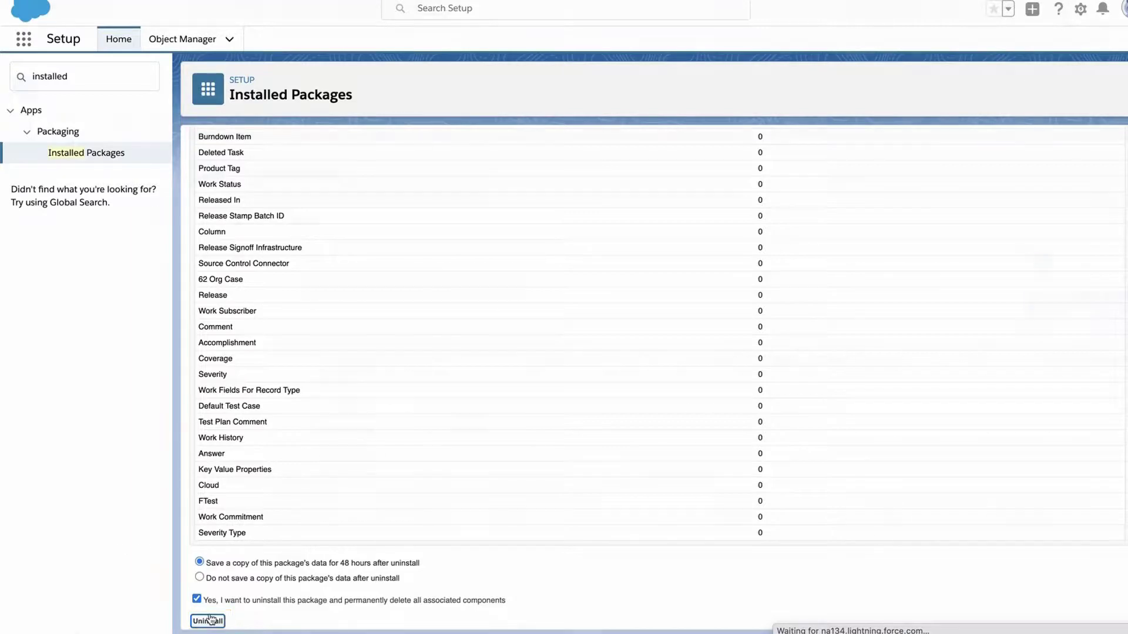